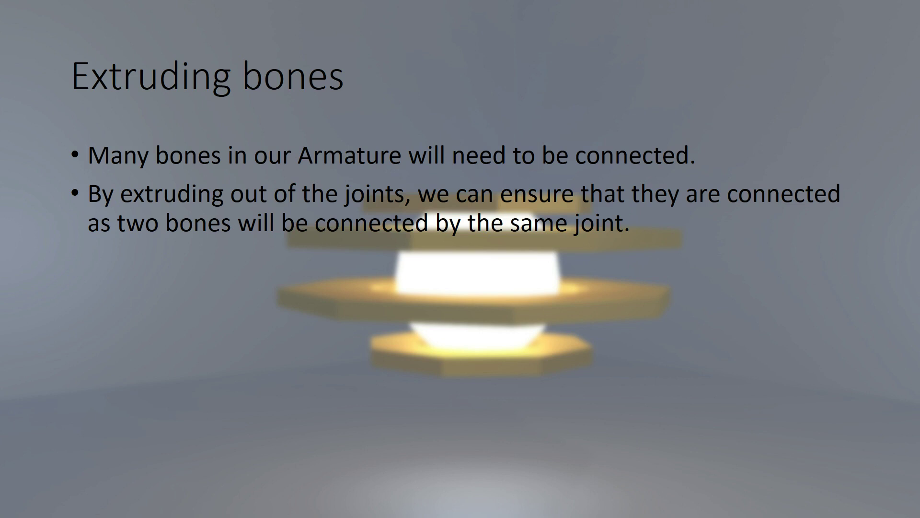
- Open the Windows Start menu over the 'Extruding bones' slideshow
key(super)
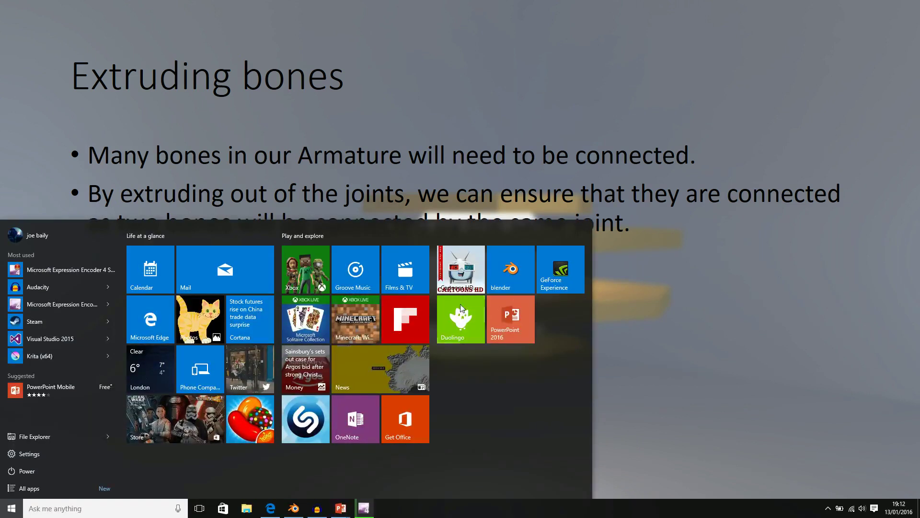
- Switch to Blender's Human_base file, orbit around the single spine bone, and open the mode list
click(293, 508)
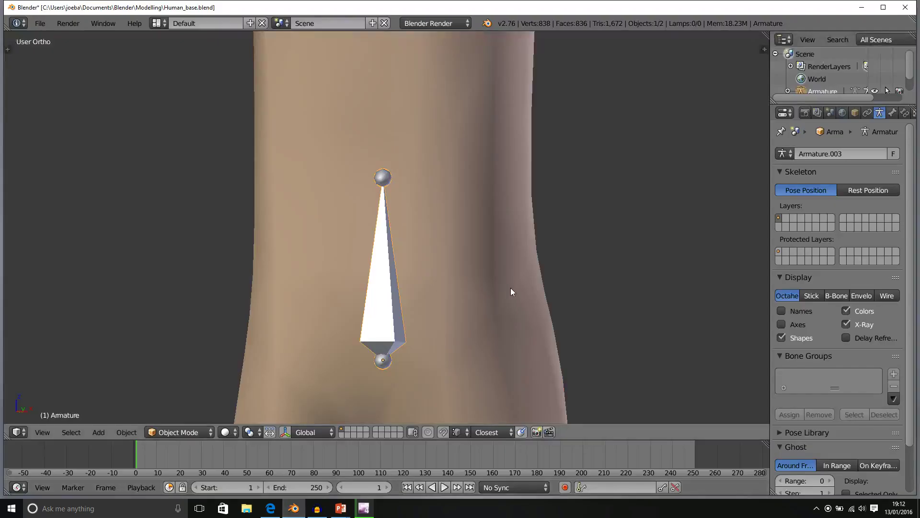
mouse_move(407, 247)
middle_down()
mouse_move(421, 284)
mouse_move(421, 262)
mouse_move(457, 275)
middle_up()
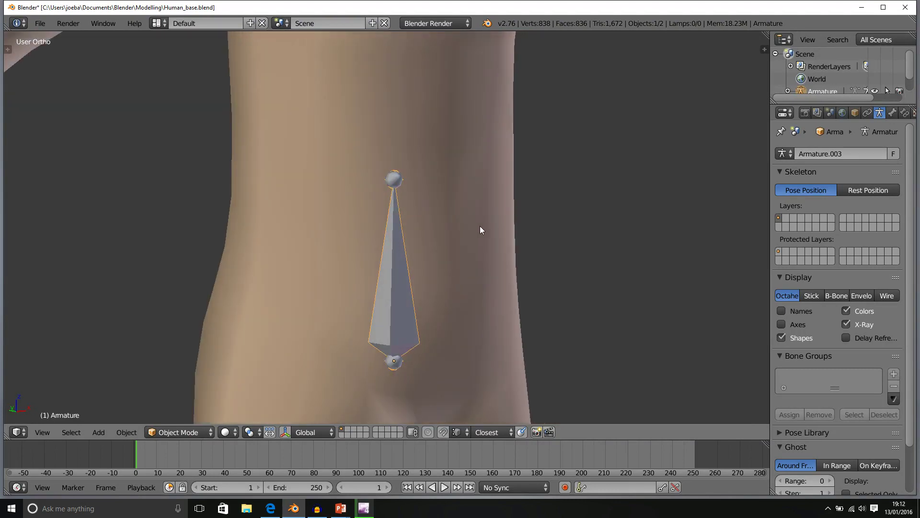
click(197, 432)
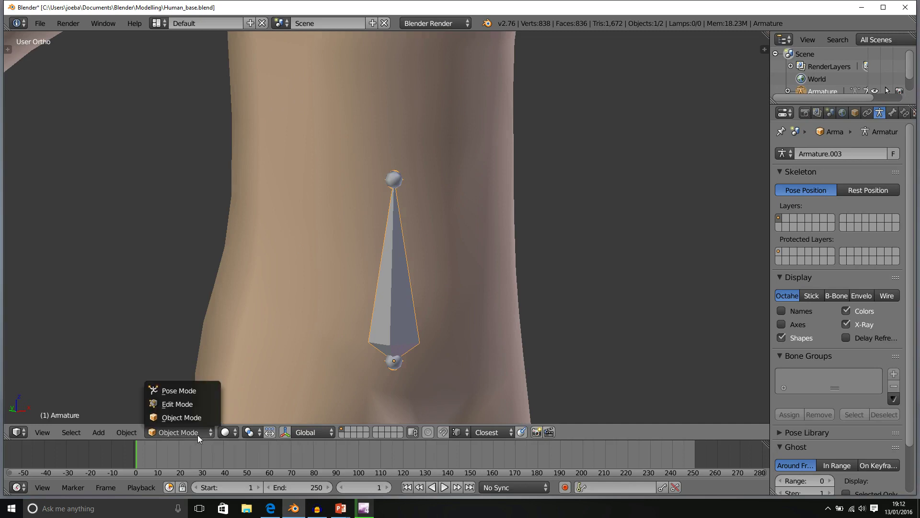
- Switch the armature to Edit Mode and view the spine bone from the right in Right Ortho
click(200, 407)
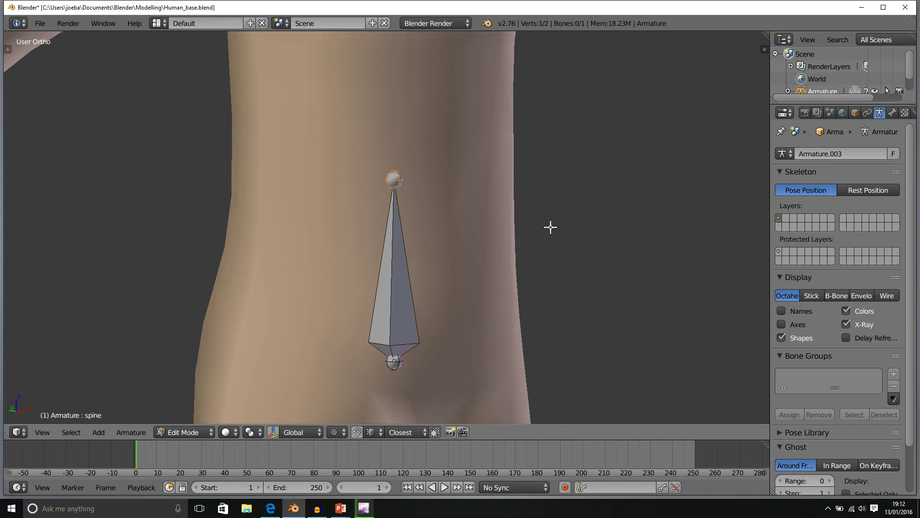
middle_drag(580, 243, 482, 196)
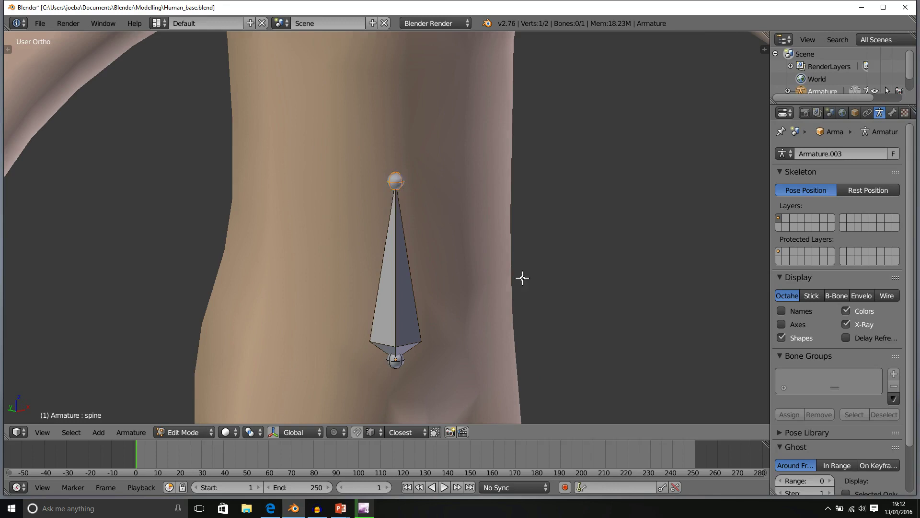
middle_drag(523, 279, 461, 273)
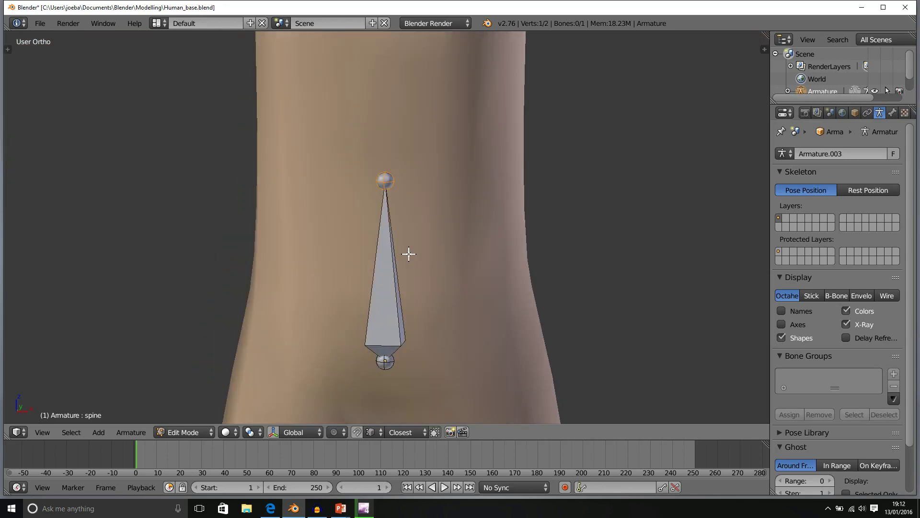
scroll(405, 254, down, 2)
scroll(405, 254, down, 3)
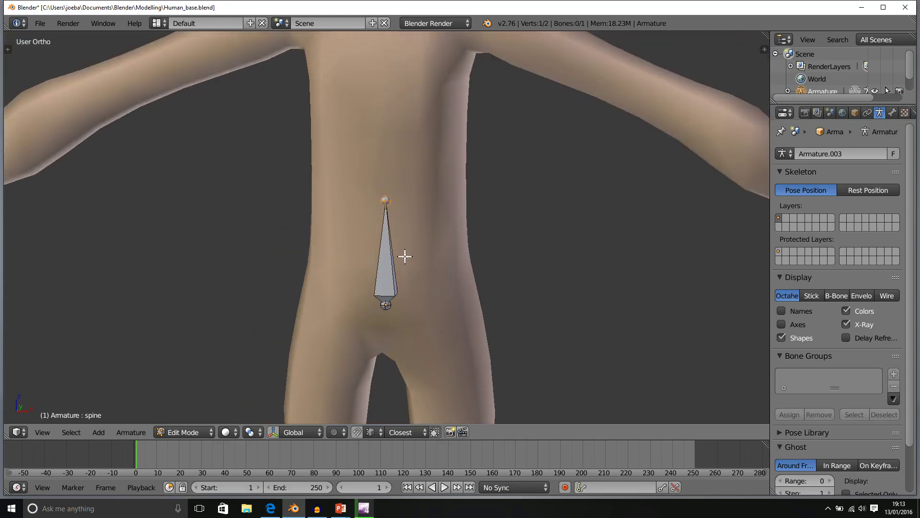
middle_drag(405, 257, 403, 255)
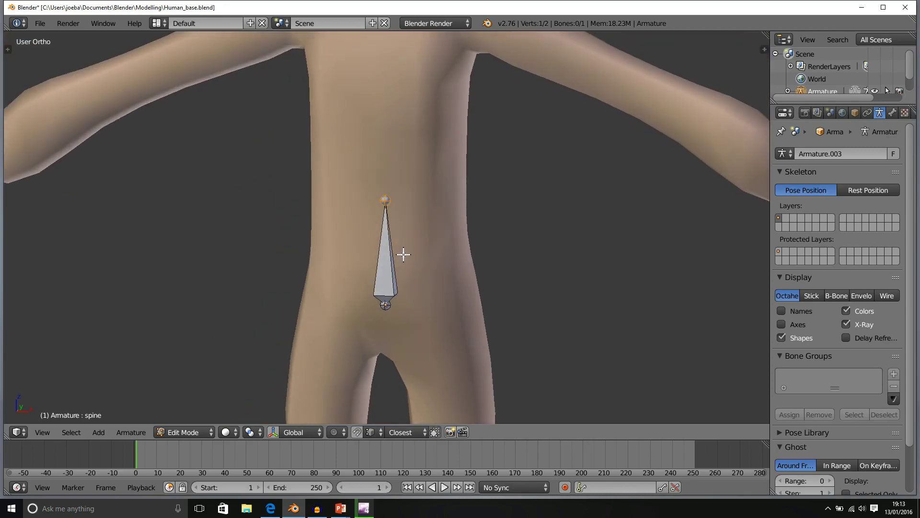
key(KP_3)
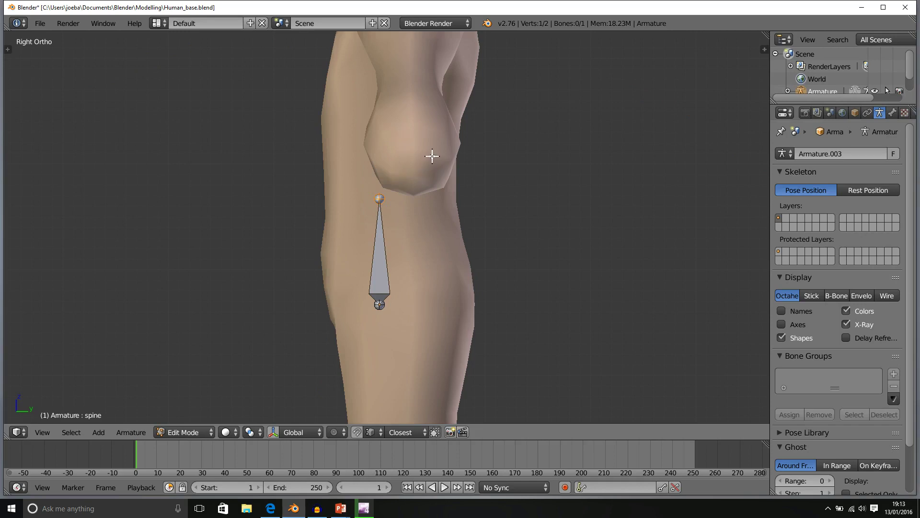
- Extrude spine.001 from the spine bone's tip into the chest, then orbit back to the front
key(e)
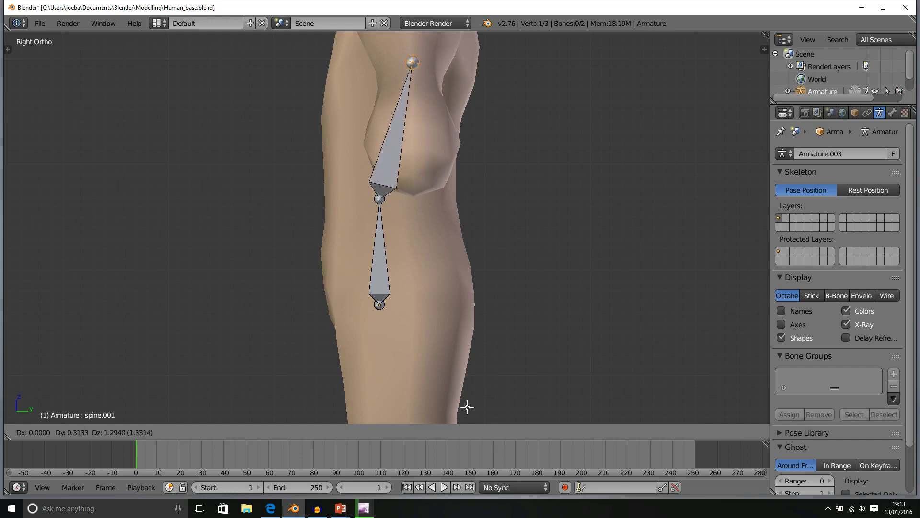
click(468, 373)
scroll(420, 345, down, 5)
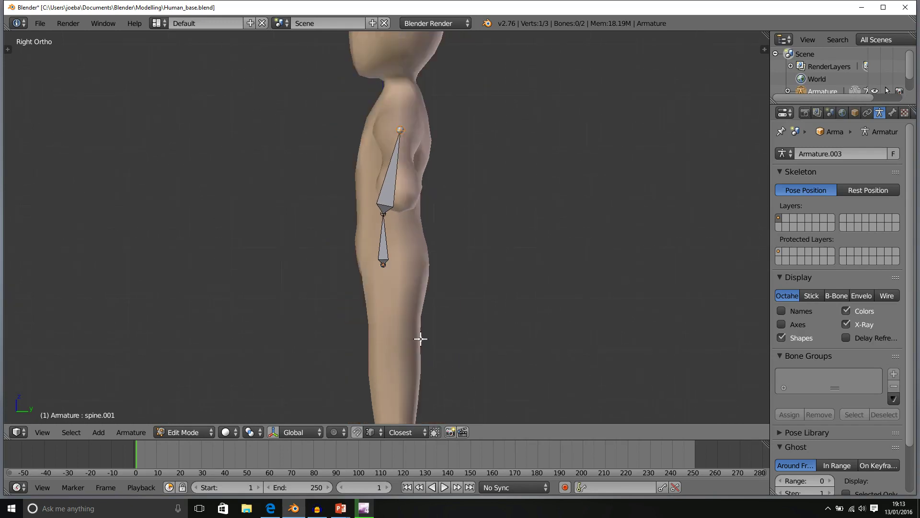
middle_drag(419, 335, 494, 343)
scroll(453, 345, up, 4)
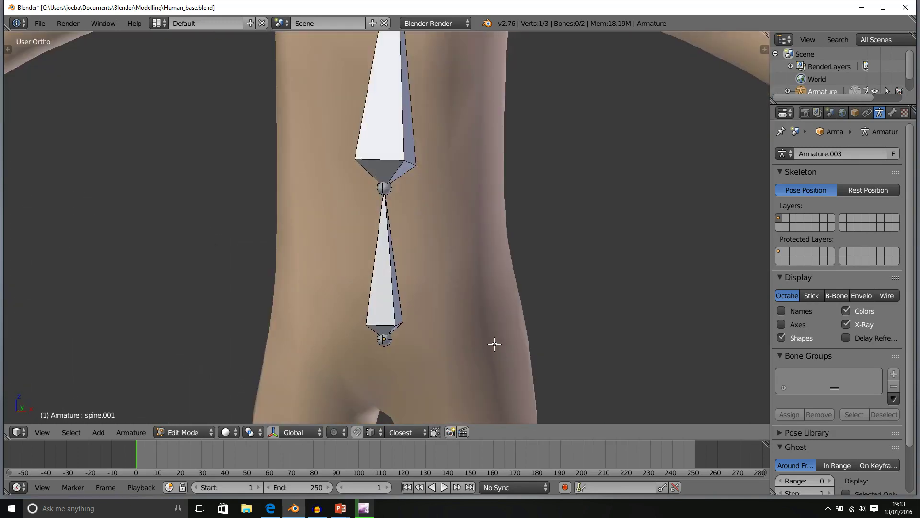
scroll(491, 343, up, 2)
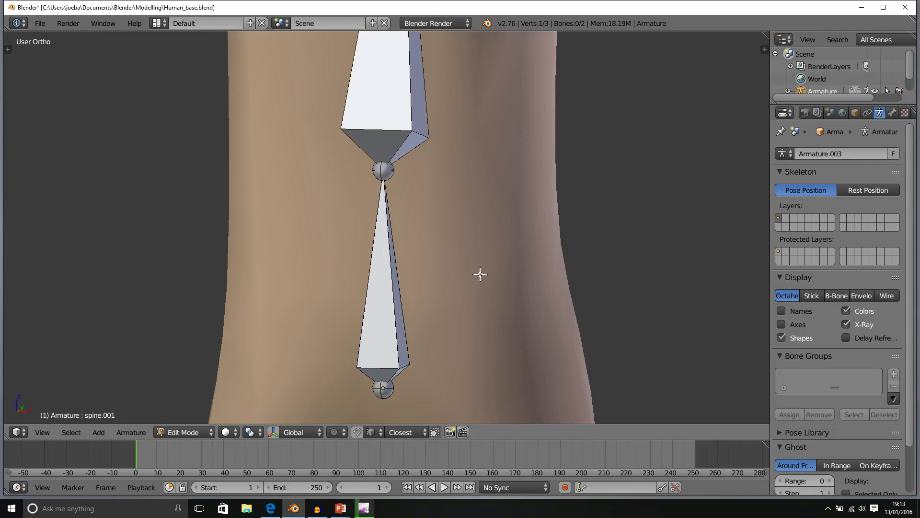
- Extrude spine.002 to the neck, a short neck bone spine.003, and spine.004 to the head top
mouse_move(478, 274)
middle_down()
mouse_move(473, 261)
mouse_move(427, 273)
mouse_move(415, 237)
middle_up()
scroll(474, 261, down, 3)
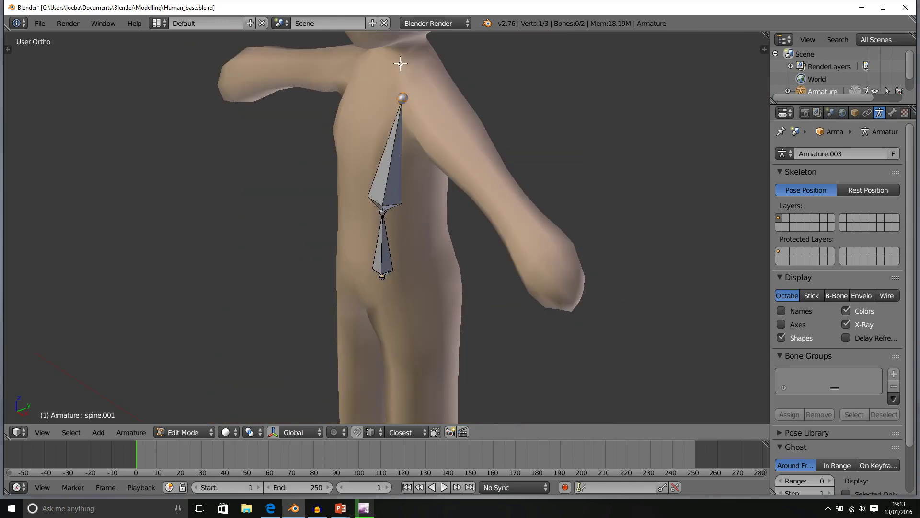
scroll(427, 157, down, 3)
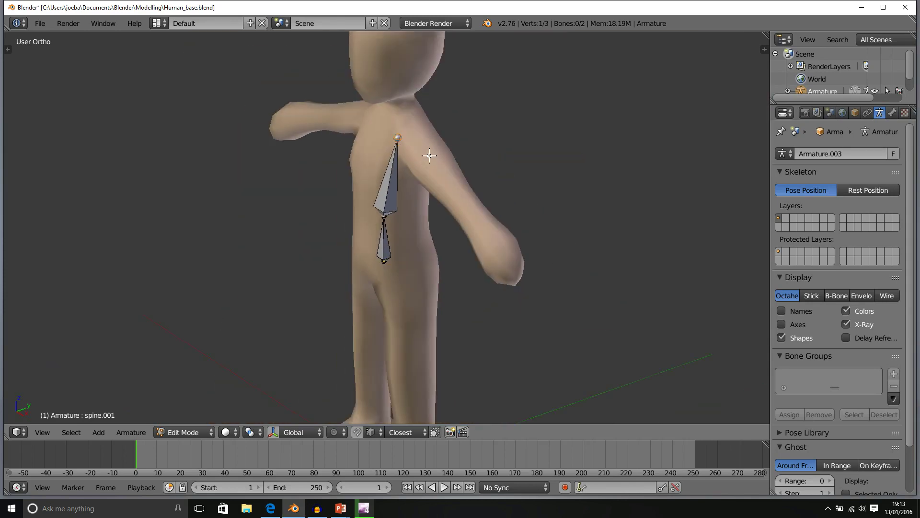
middle_drag(412, 148, 409, 148)
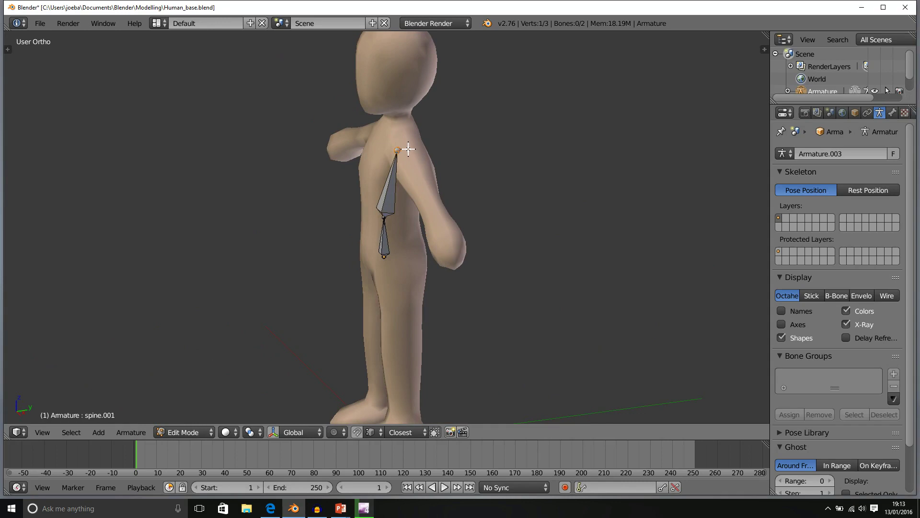
key(e)
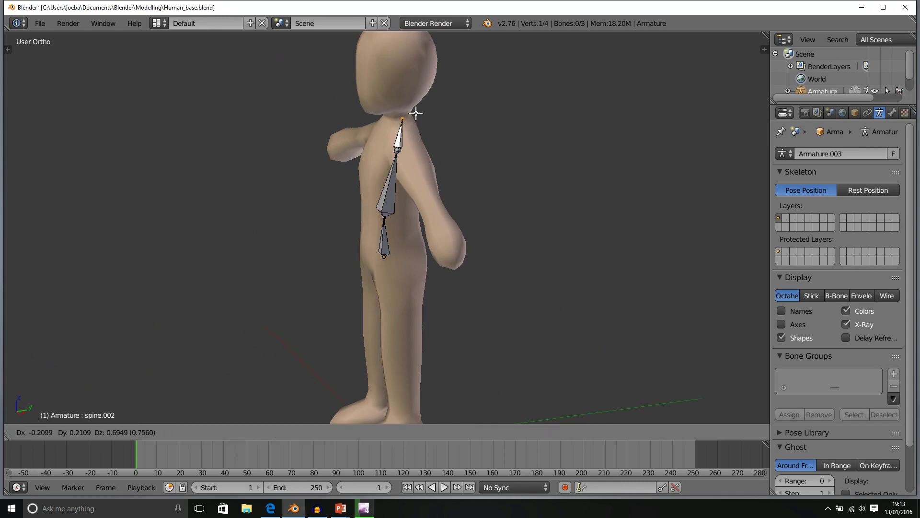
click(416, 112)
key(e)
click(414, 99)
key(e)
click(407, 37)
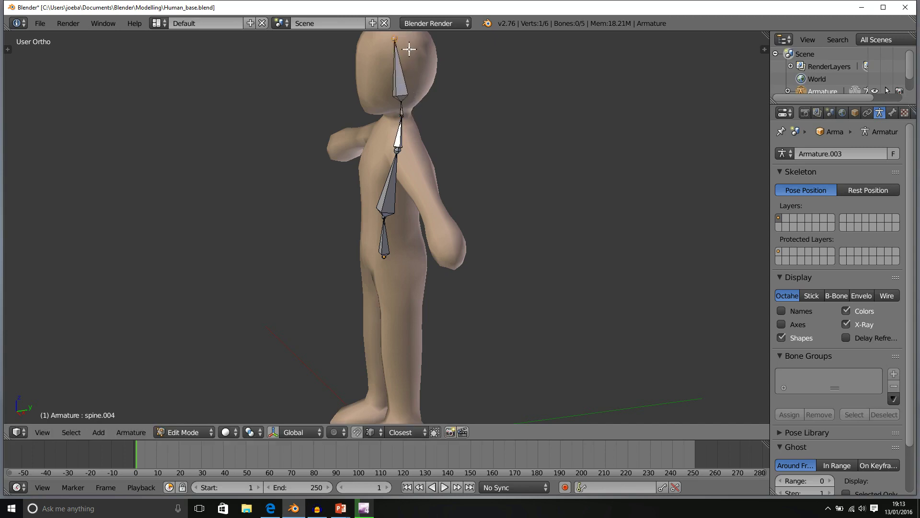
middle_drag(392, 203, 480, 241)
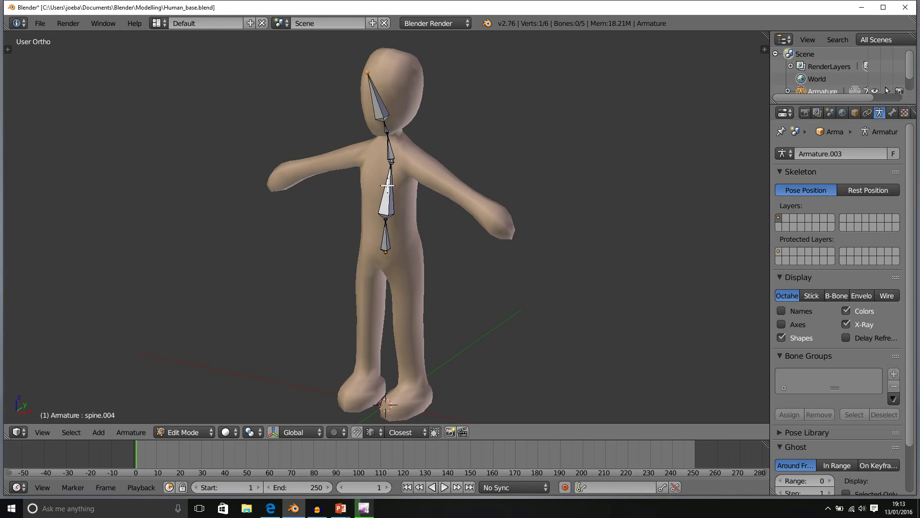
- From the front, move the head bone's tip onto the forehead
mouse_move(387, 186)
middle_down()
mouse_move(329, 164)
mouse_move(380, 195)
middle_up()
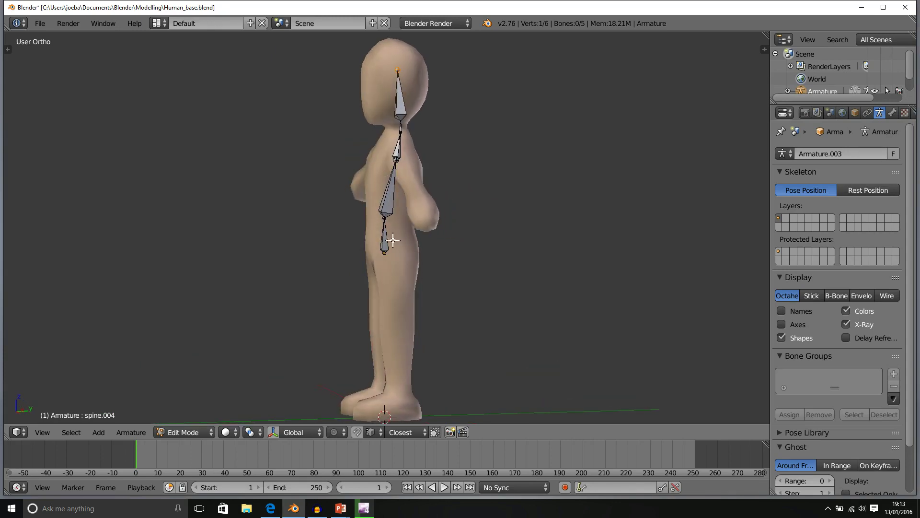
middle_drag(331, 206, 438, 211)
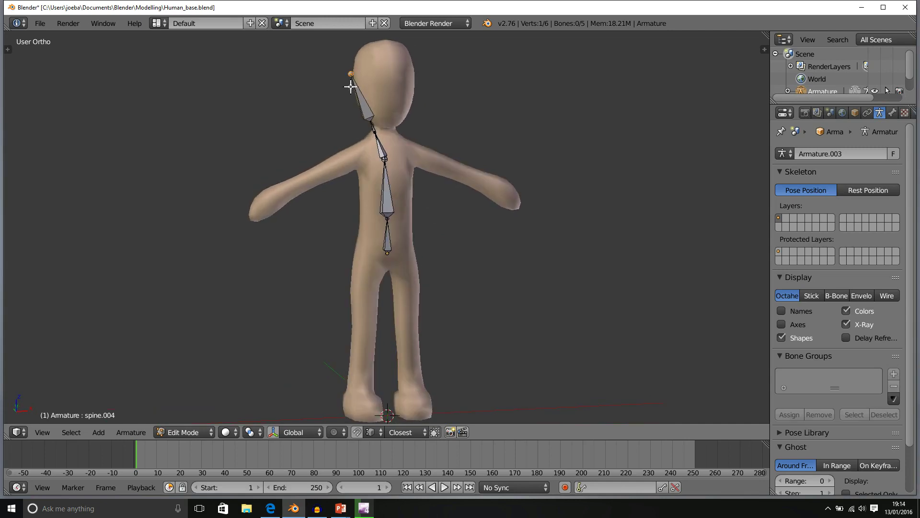
key(g)
click(385, 76)
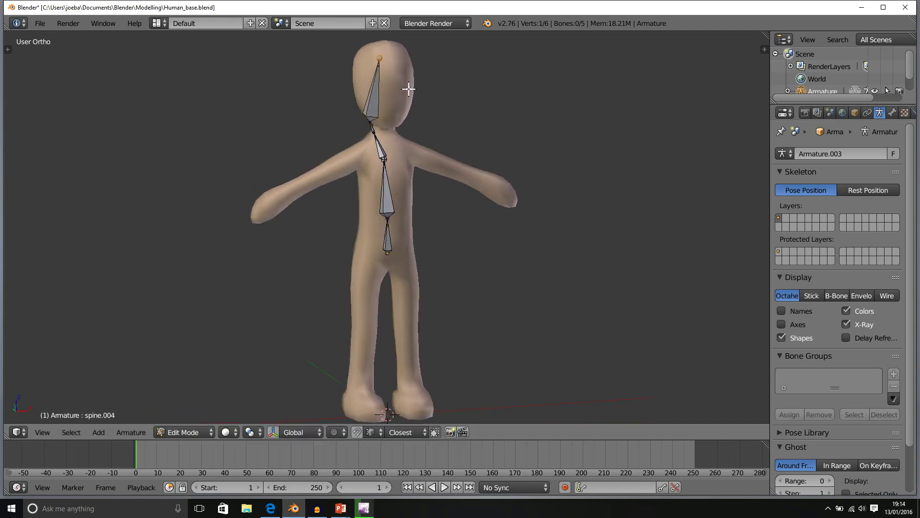
middle_drag(413, 86, 527, 91)
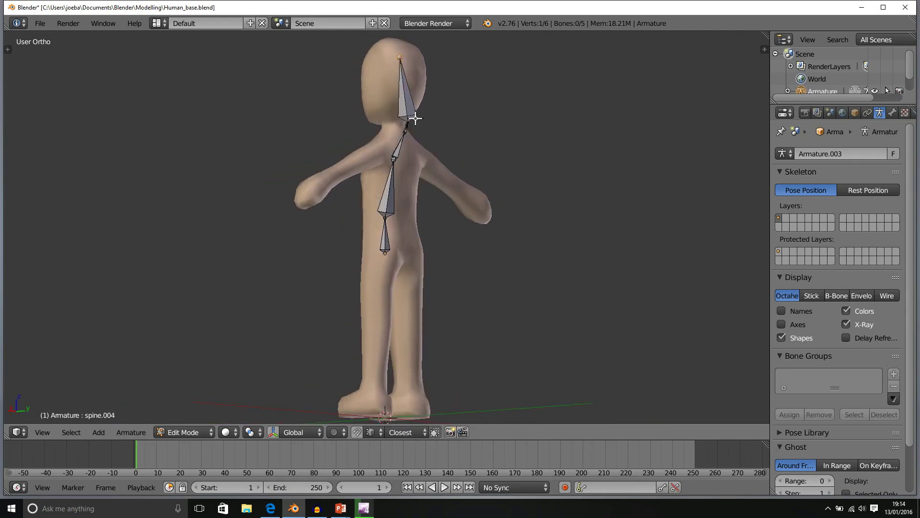
- Shift the neck joint toward the head's centreline, then select spine.003 near the neck
right_click(407, 125)
key(g)
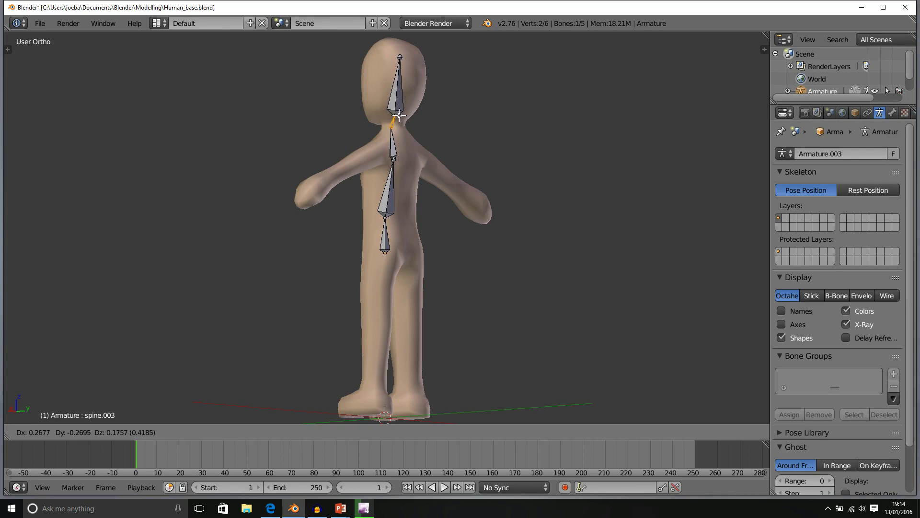
click(400, 116)
right_click(399, 96)
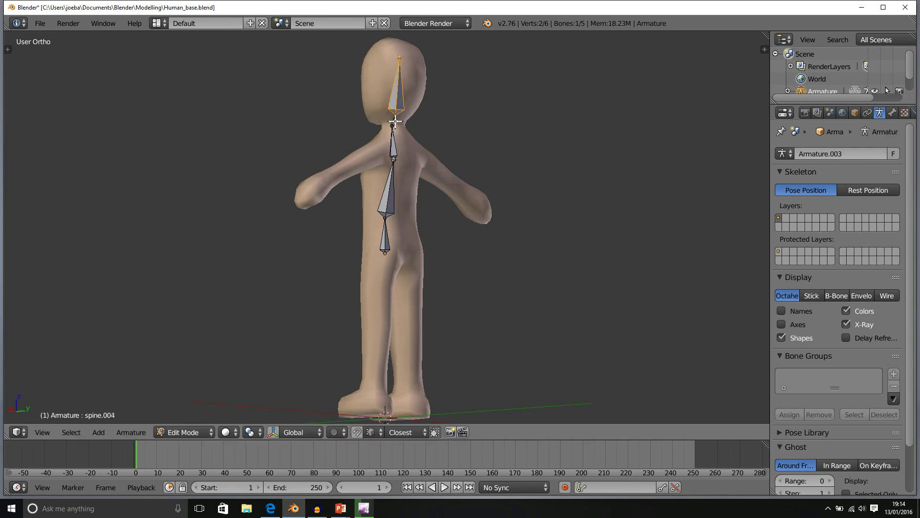
right_click(395, 120)
scroll(397, 122, up, 3)
- Move the spine.002/spine.001 joint and the neck joint onto the centreline, checking back and front
middle_drag(399, 128, 456, 178)
right_click(446, 190)
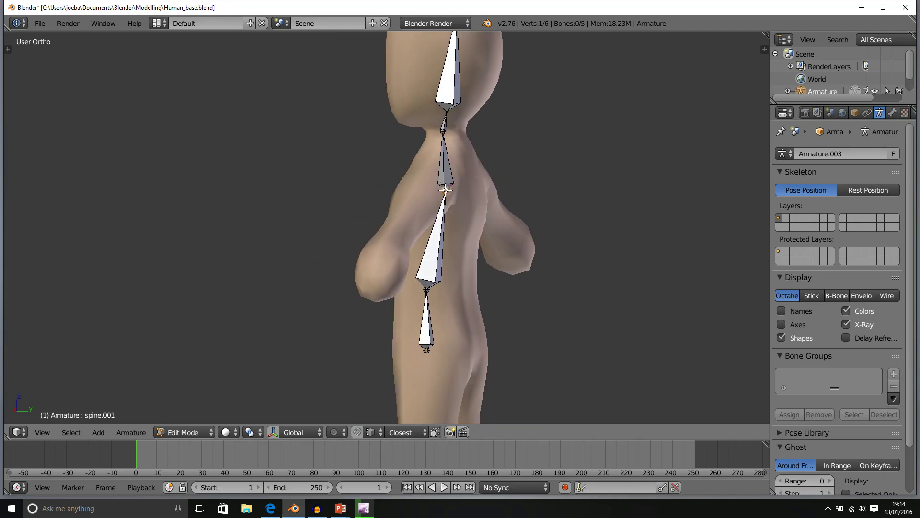
key(g)
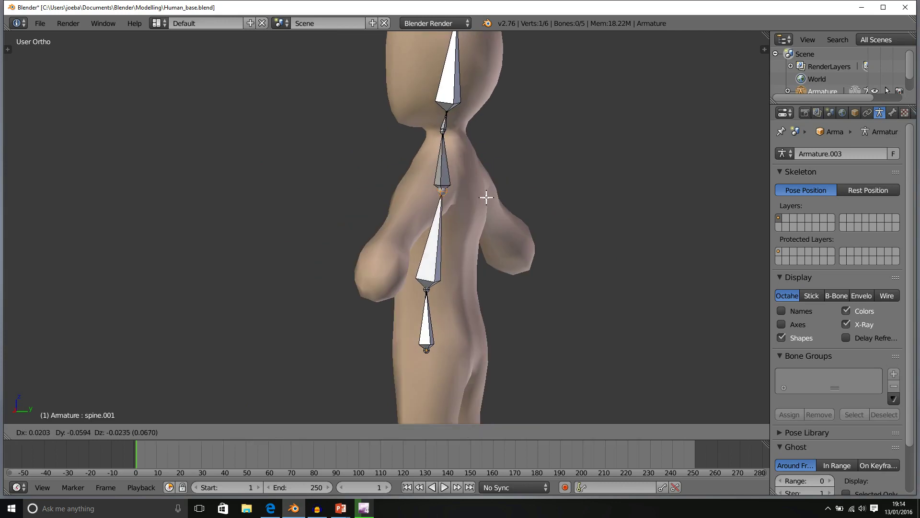
click(487, 197)
right_click(446, 110)
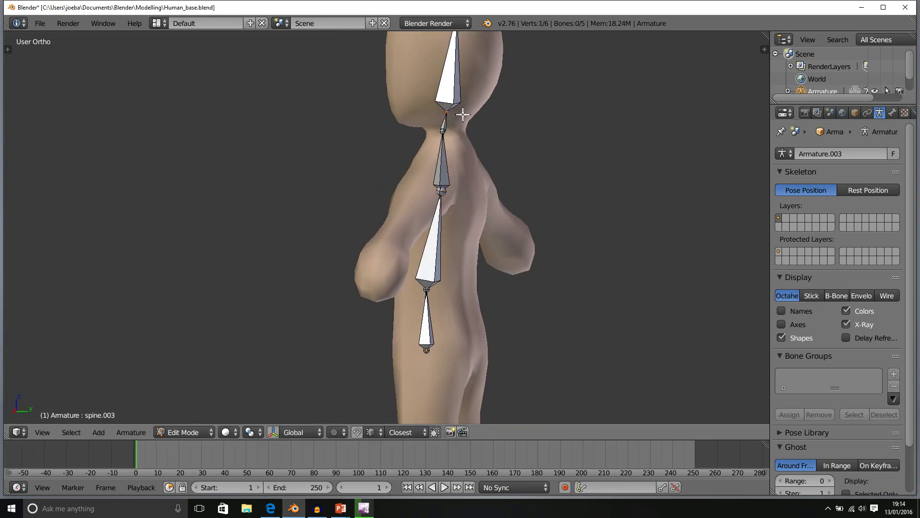
middle_drag(462, 106, 493, 105)
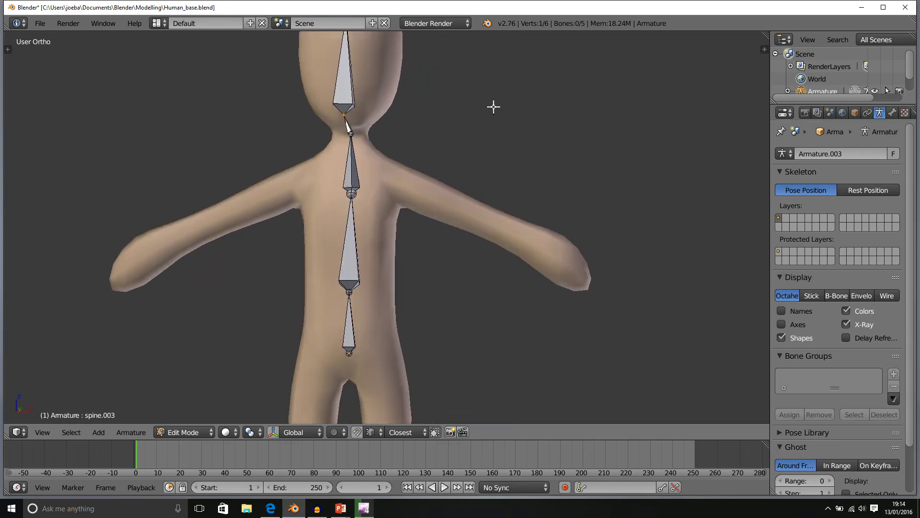
scroll(391, 111, down, 2)
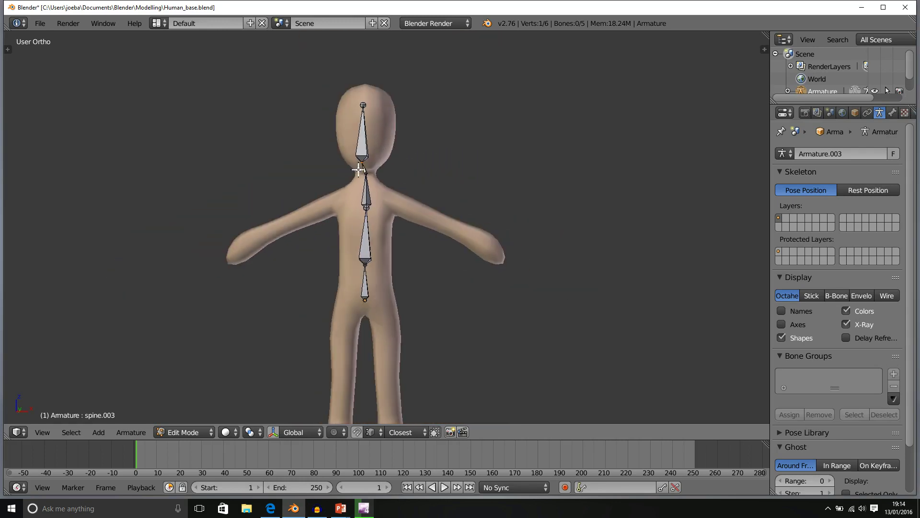
scroll(348, 144, up, 4)
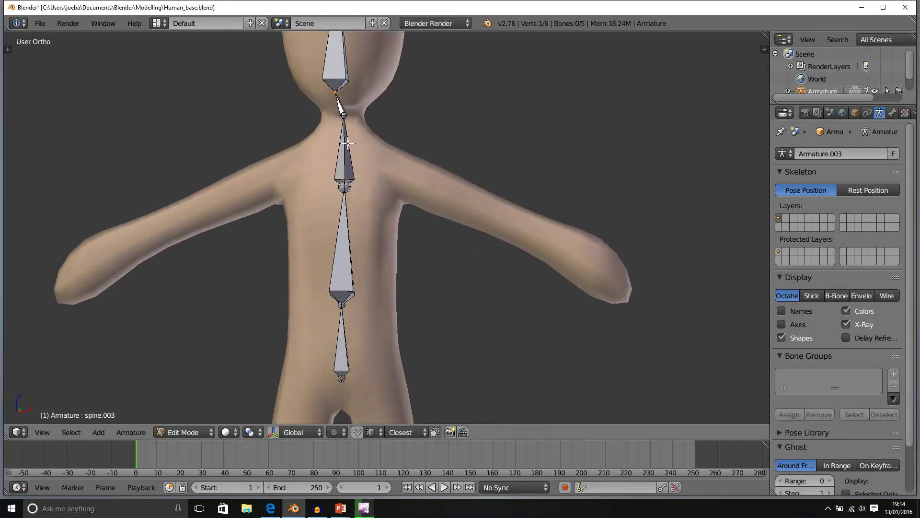
click(343, 115)
scroll(384, 119, down, 4)
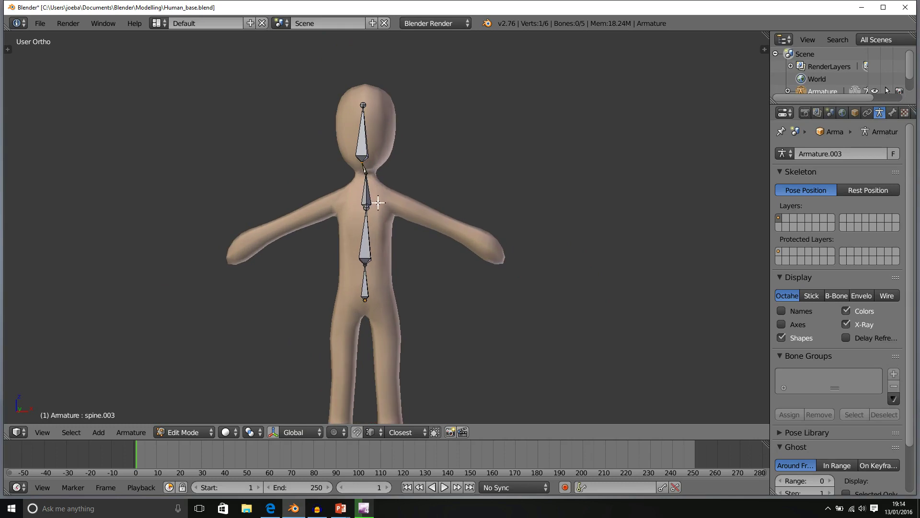
middle_drag(374, 197, 318, 193)
- Undo back to the single spine bone, then extrude a new spine.001 into the chest in Right Ortho
key(ctrl+z)
key(ctrl+z)
key(ctrl+z)
key(ctrl+z)
key(ctrl+z)
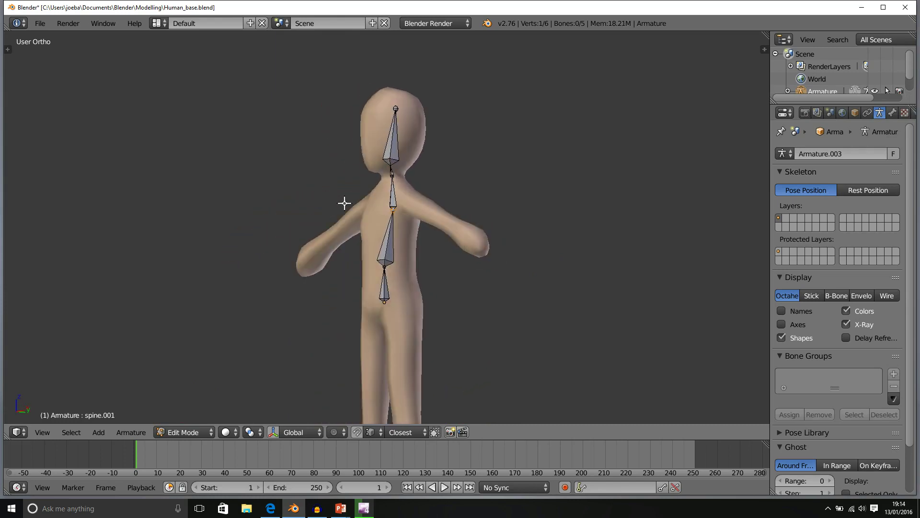
key(ctrl+z)
key(ctrl+z)
key(ctrl+z)
key(ctrl+z)
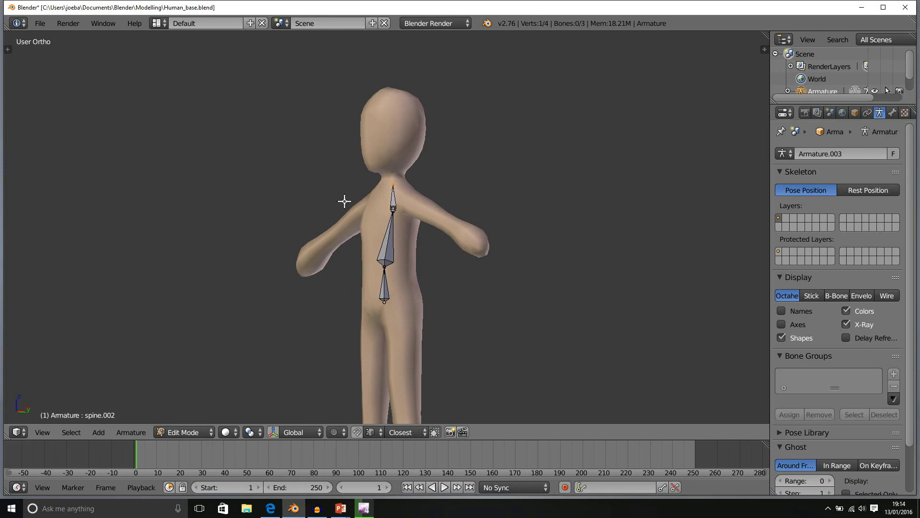
middle_drag(405, 271, 361, 250)
key(KP_3)
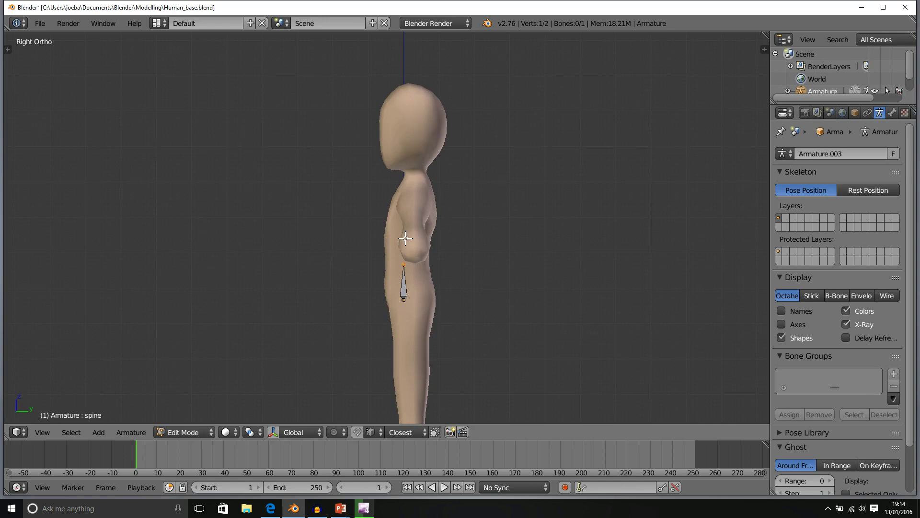
key(e)
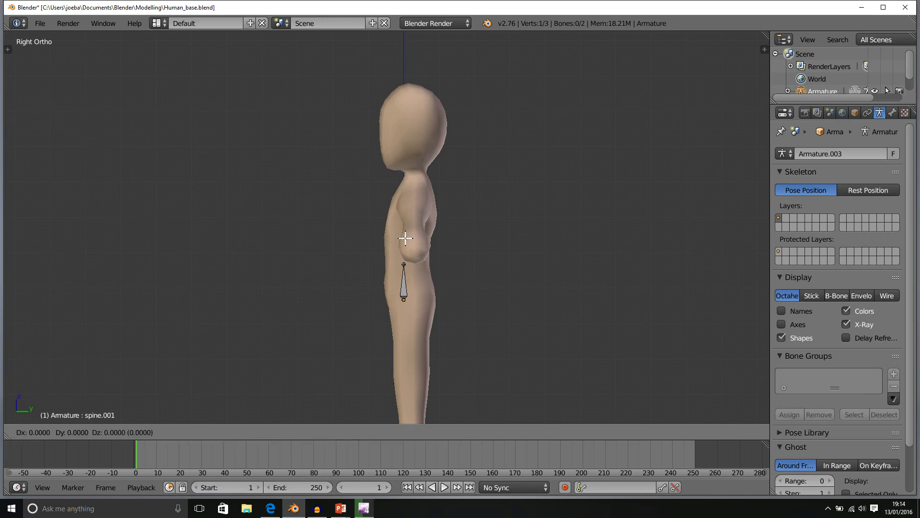
click(406, 190)
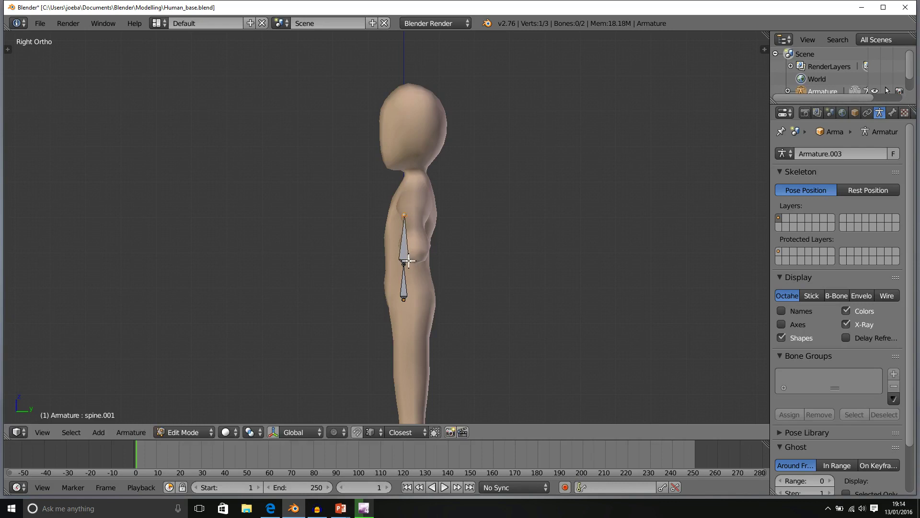
- Move the whole two-bone armature about 0.5 units along Y into the torso, then return to Edit Mode
key(Tab)
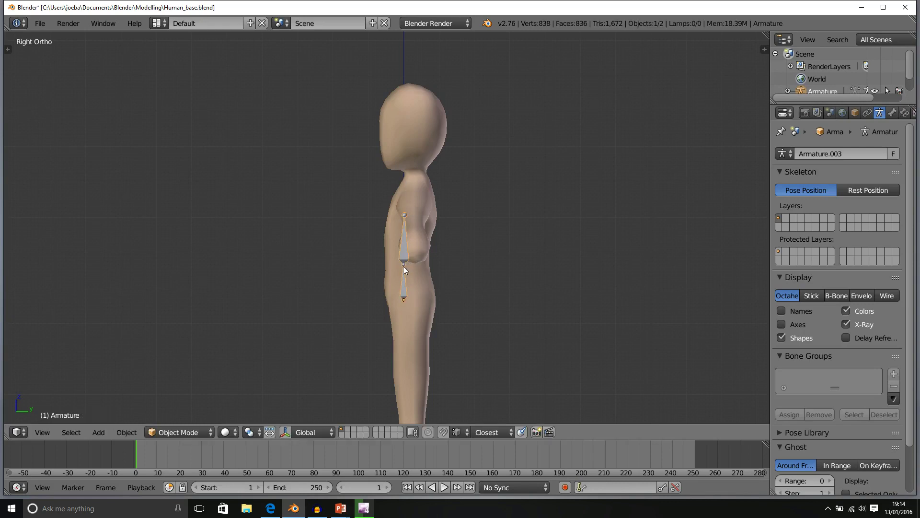
key(g)
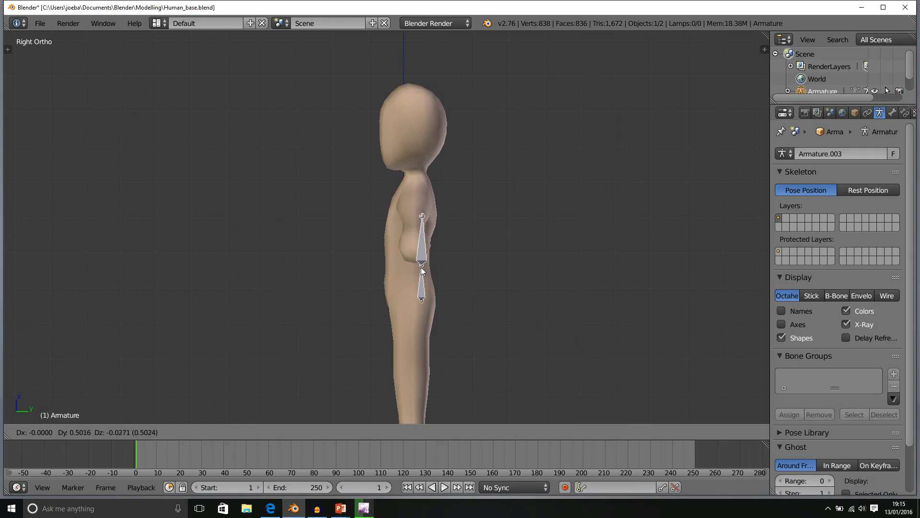
click(424, 263)
mouse_move(424, 263)
middle_down()
mouse_move(419, 256)
mouse_move(422, 265)
middle_up()
key(Tab)
- Select the chain's top joint and, from the right side, extrude spine.002 straight up along Z
right_click(426, 218)
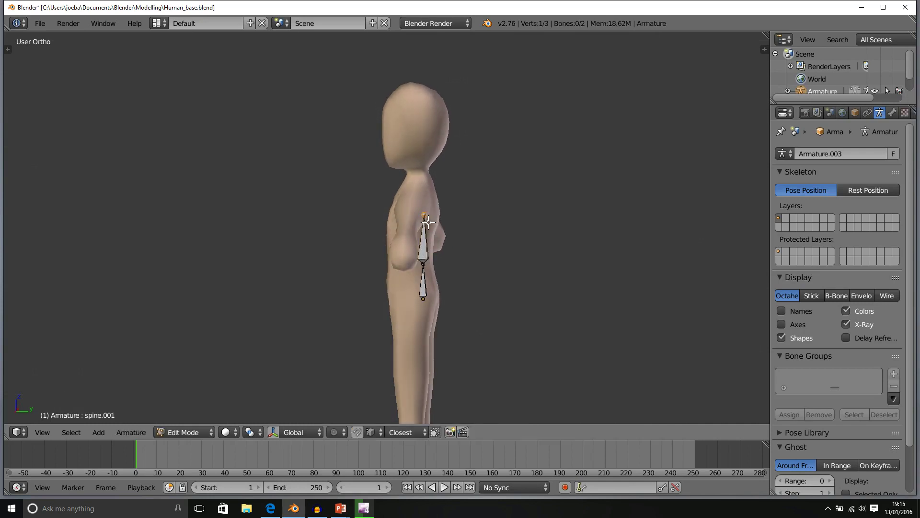
middle_drag(437, 222, 444, 203)
key(KP_3)
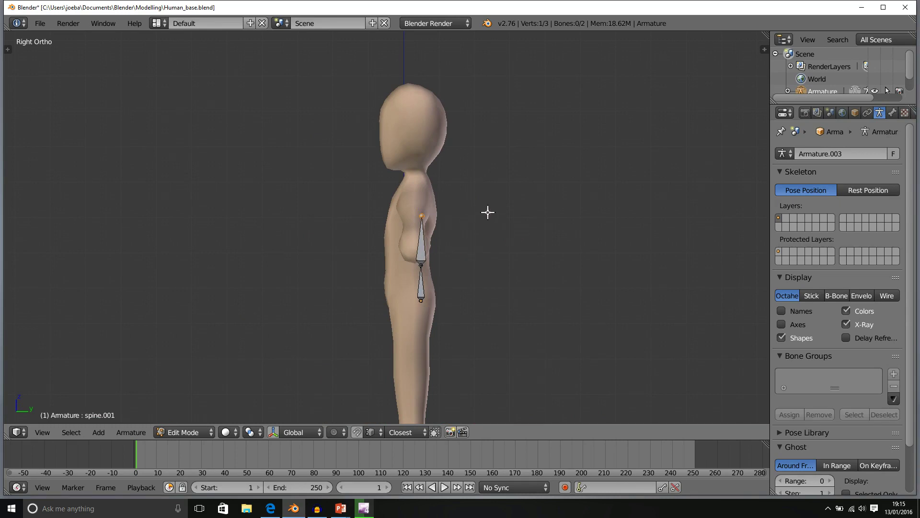
middle_drag(437, 218, 449, 221)
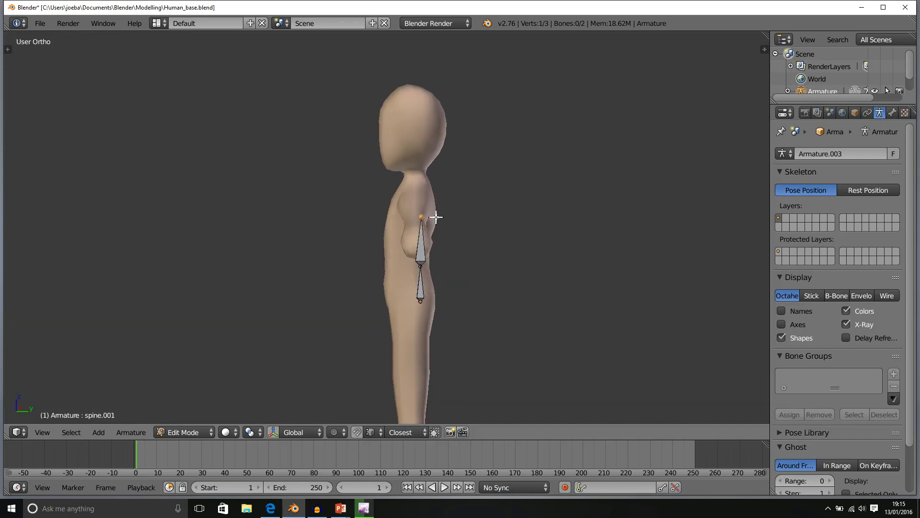
key(e)
key(z)
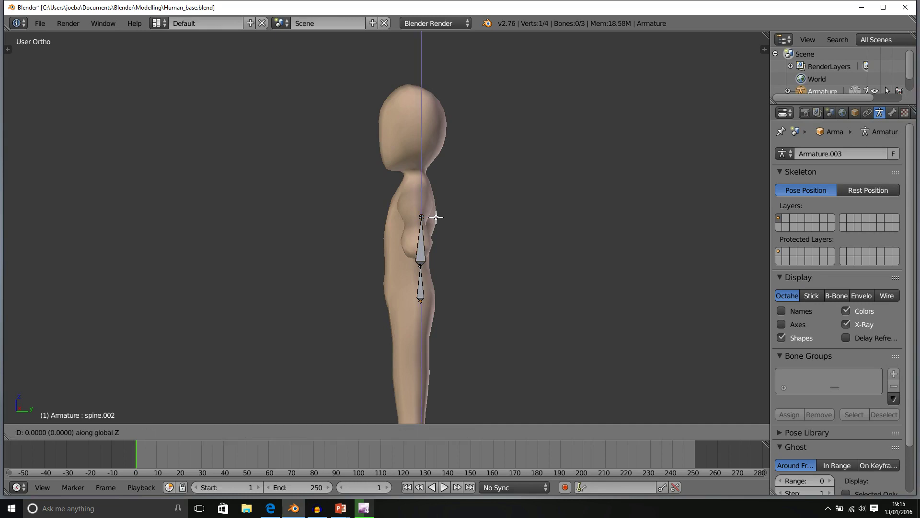
- End spine.002 at the neck base, add spine.003 to the head base, and spine.004 up Z to the head top
click(430, 178)
key(e)
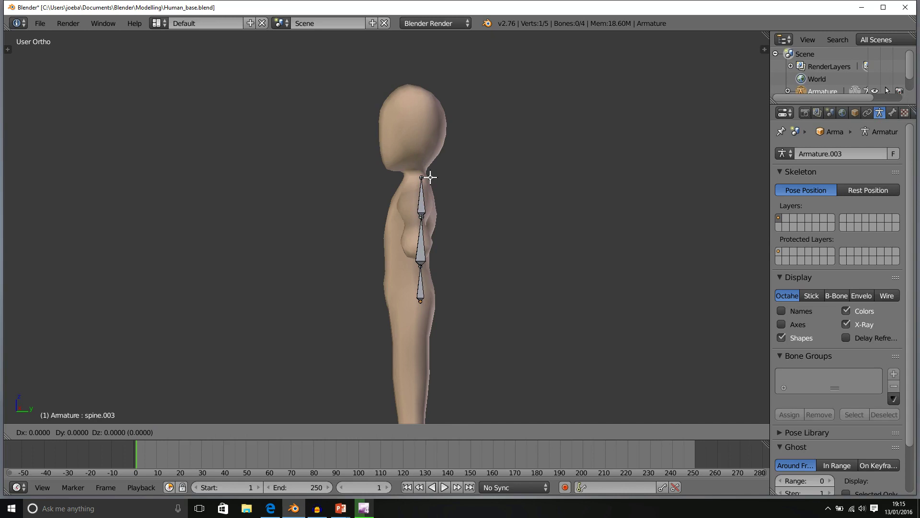
click(430, 162)
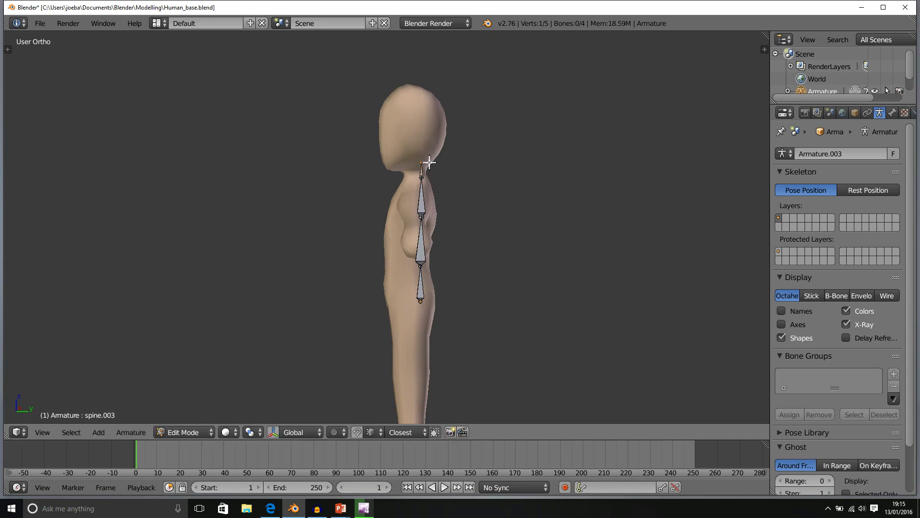
key(e)
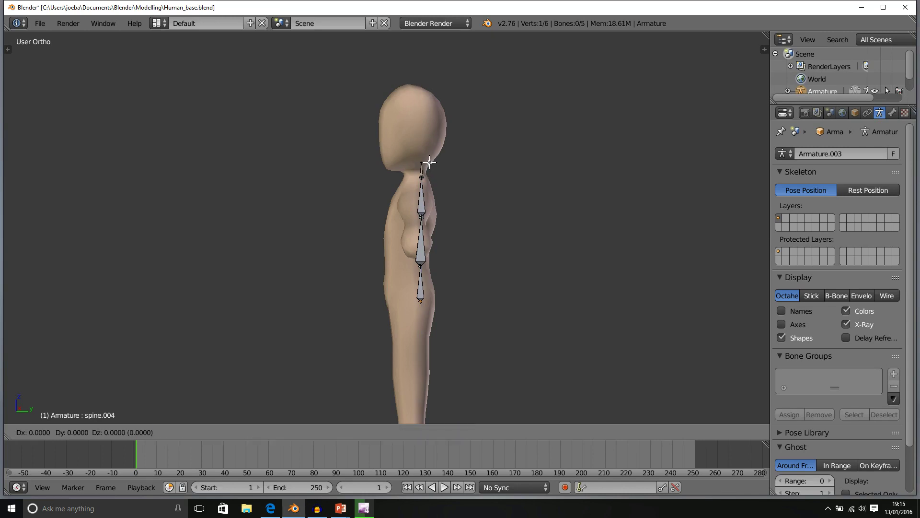
key(z)
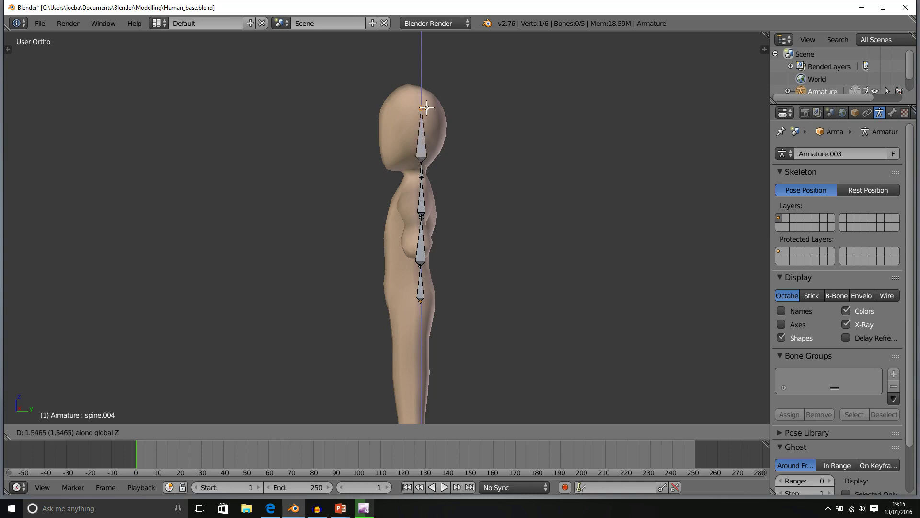
click(428, 105)
middle_drag(439, 245, 433, 213)
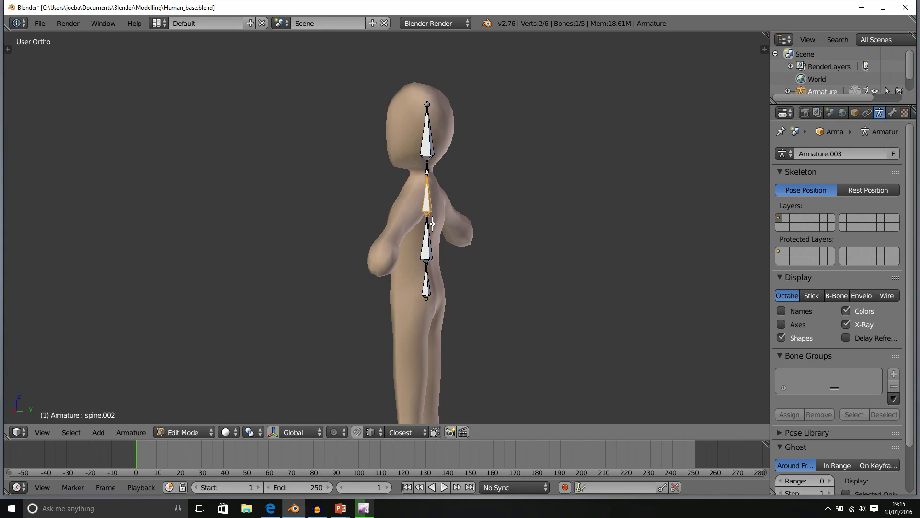
key(g)
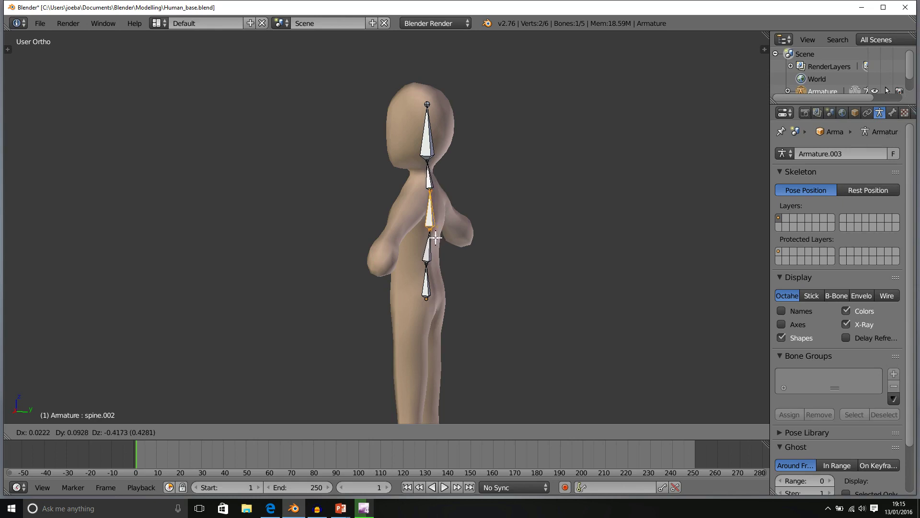
key(Escape)
middle_drag(399, 287, 513, 286)
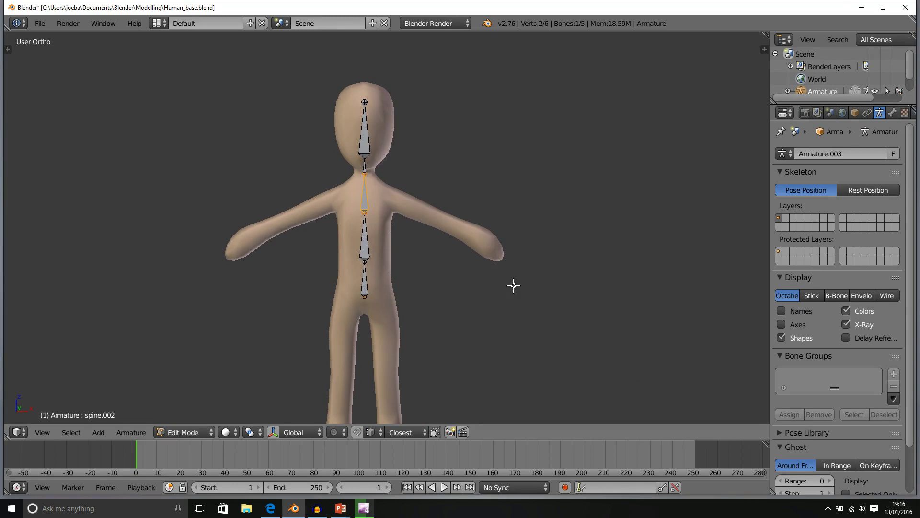